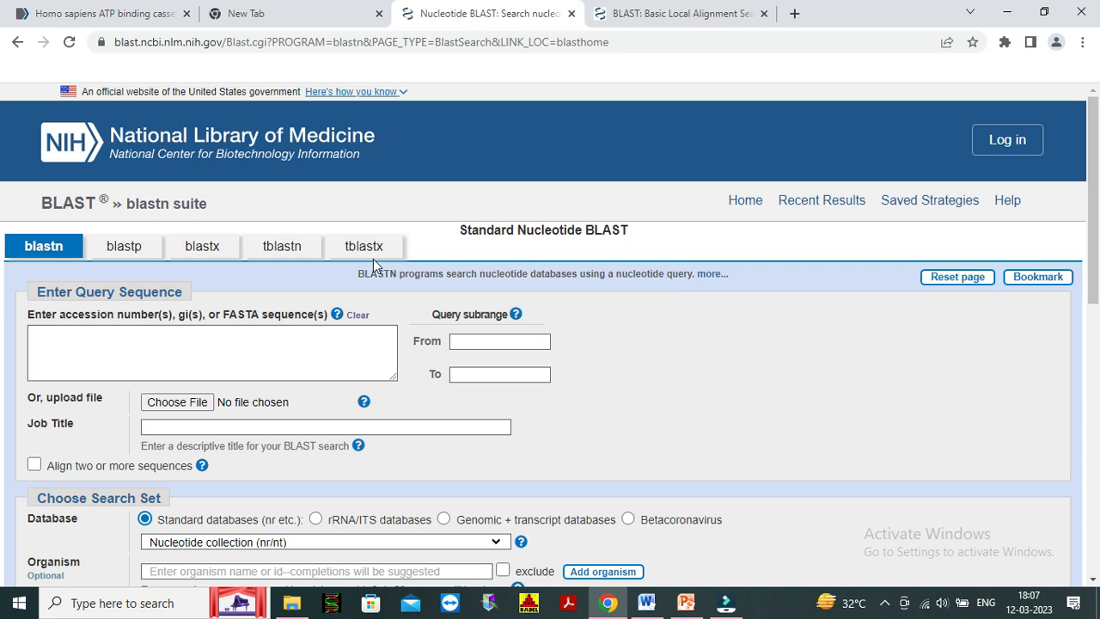
# Look up the GeneID in the Homo sapiens ABCC1 nucleotide record and enter 4363 as the BLAST query sequence.
pyautogui.click(100, 350)
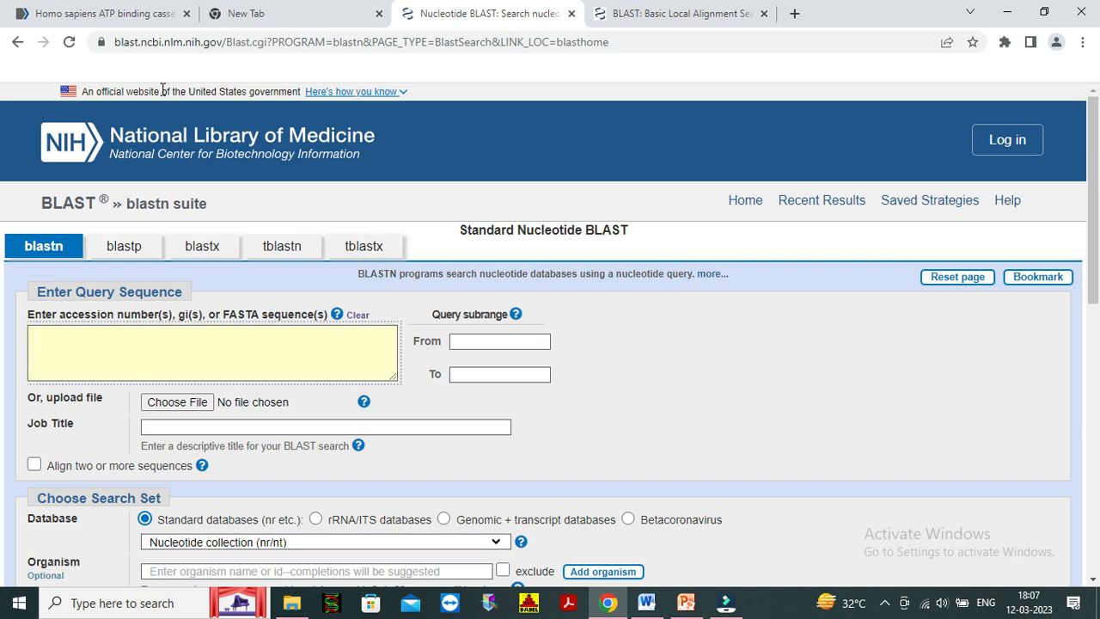
pyautogui.click(75, 15)
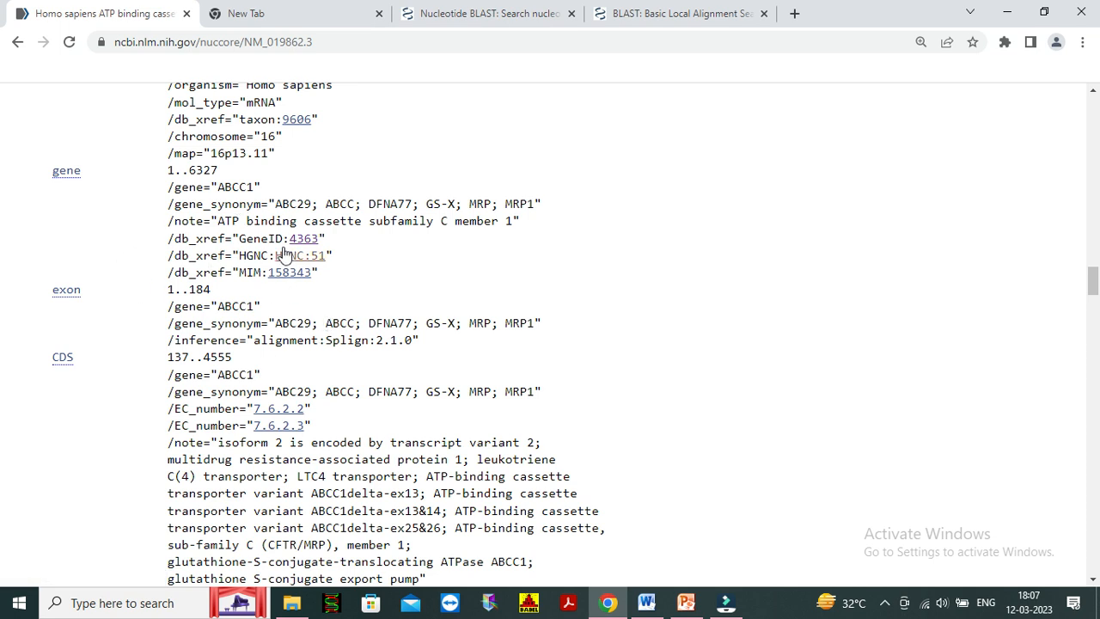
pyautogui.click(285, 23)
pyautogui.click(422, 13)
pyautogui.click(97, 358)
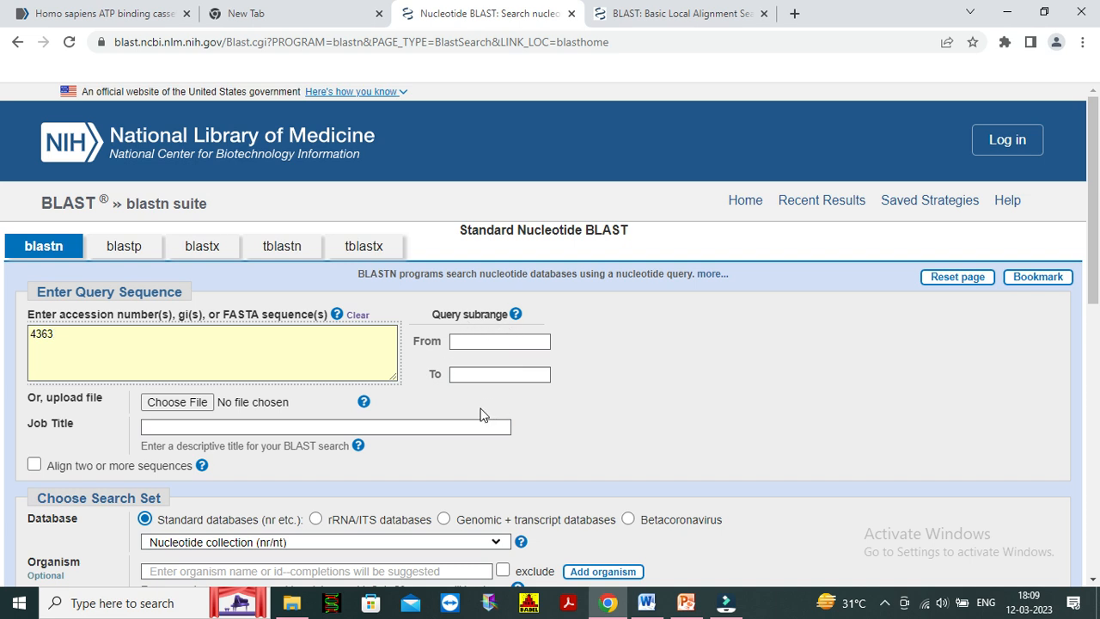
# Set the query subrange from 1 to 500.
pyautogui.click(492, 340)
pyautogui.write('1')
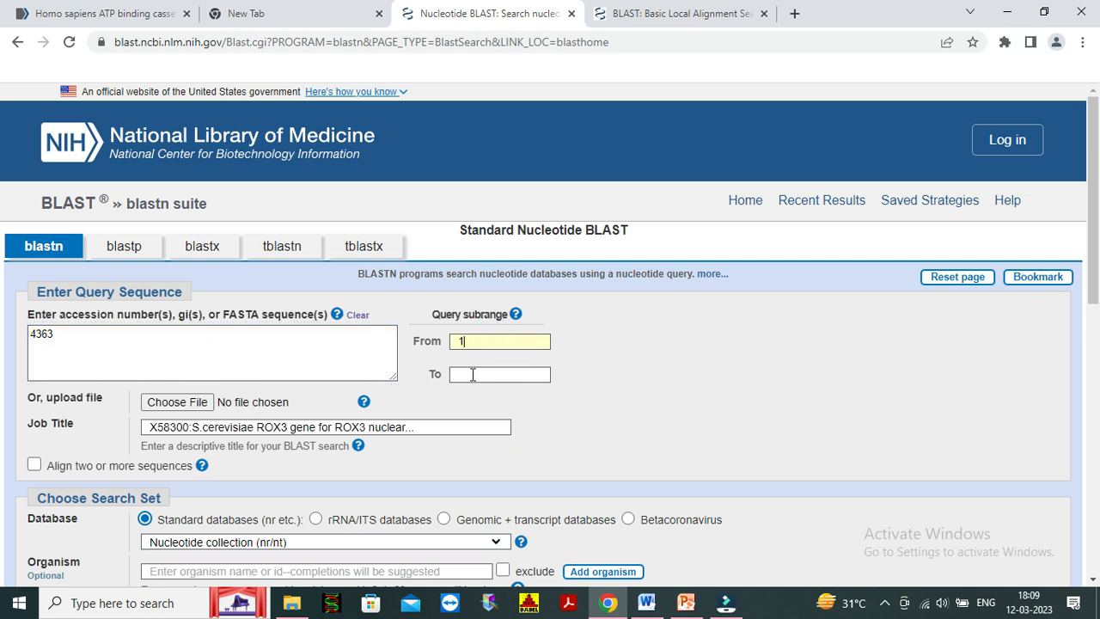
pyautogui.click(472, 375)
pyautogui.click(495, 406)
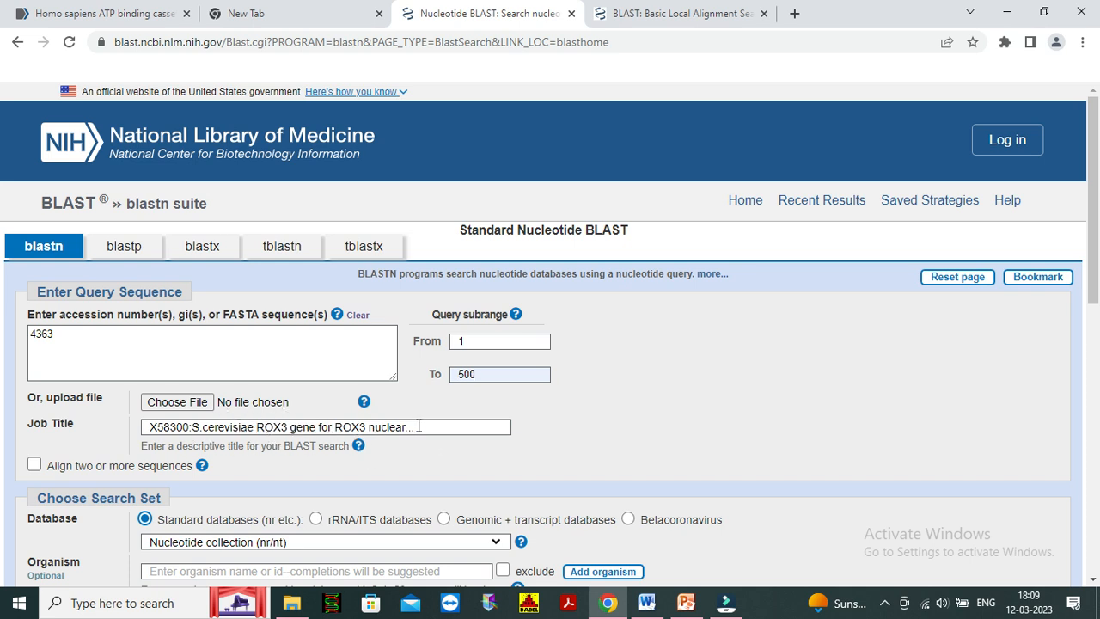
# Review the available standard databases and read the help description of the Nucleotide collection (nr/nt) database.
pyautogui.scroll(-2, 413, 439)
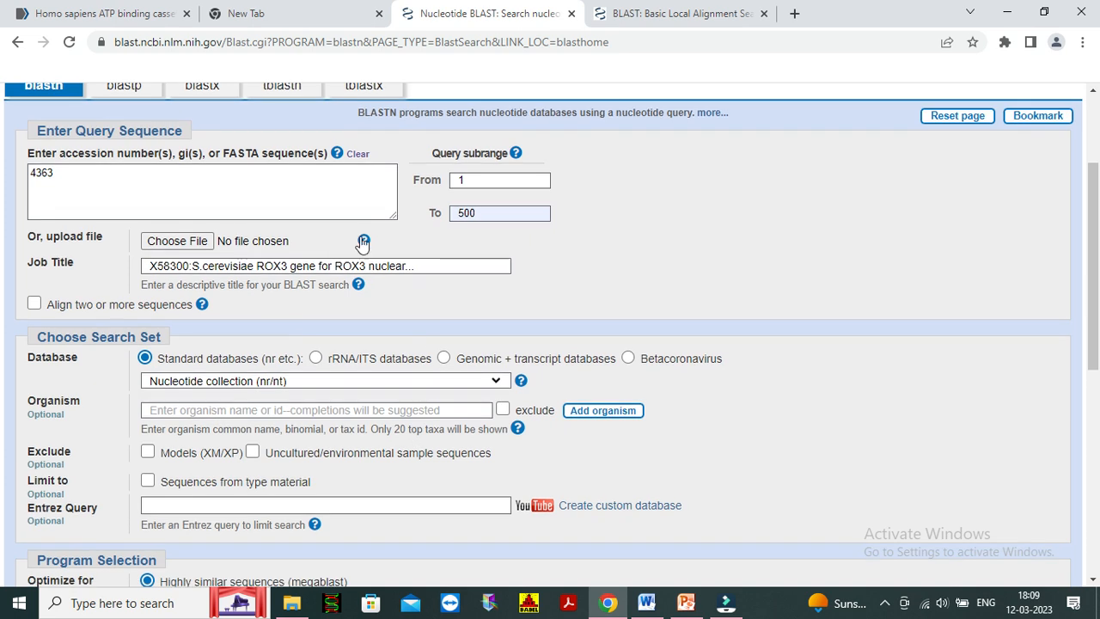
pyautogui.scroll(-1, 361, 310)
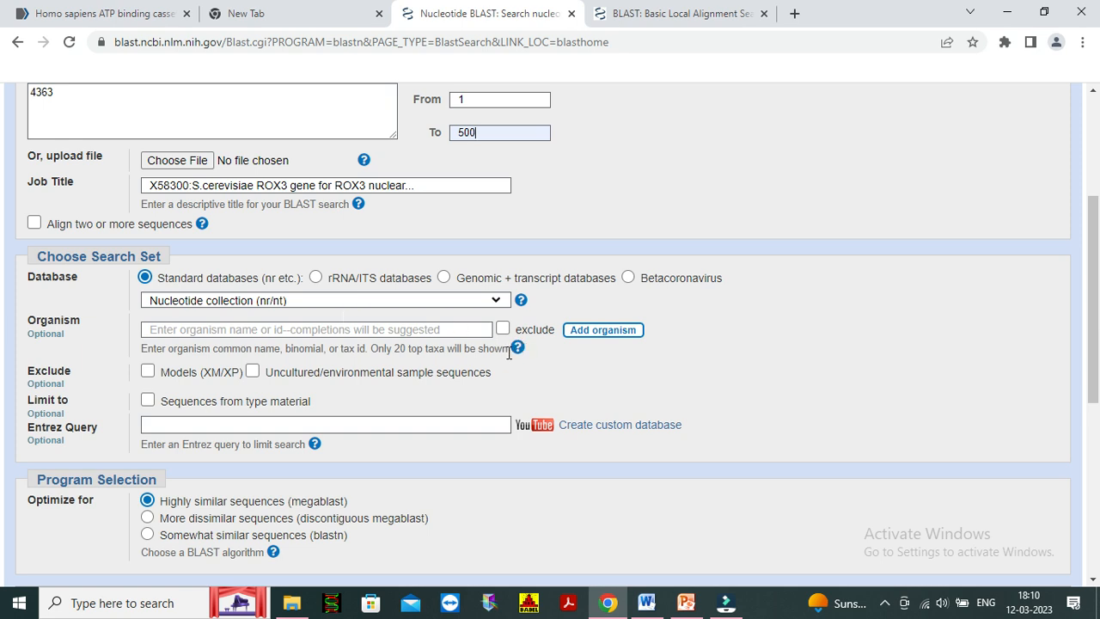
pyautogui.click(496, 301)
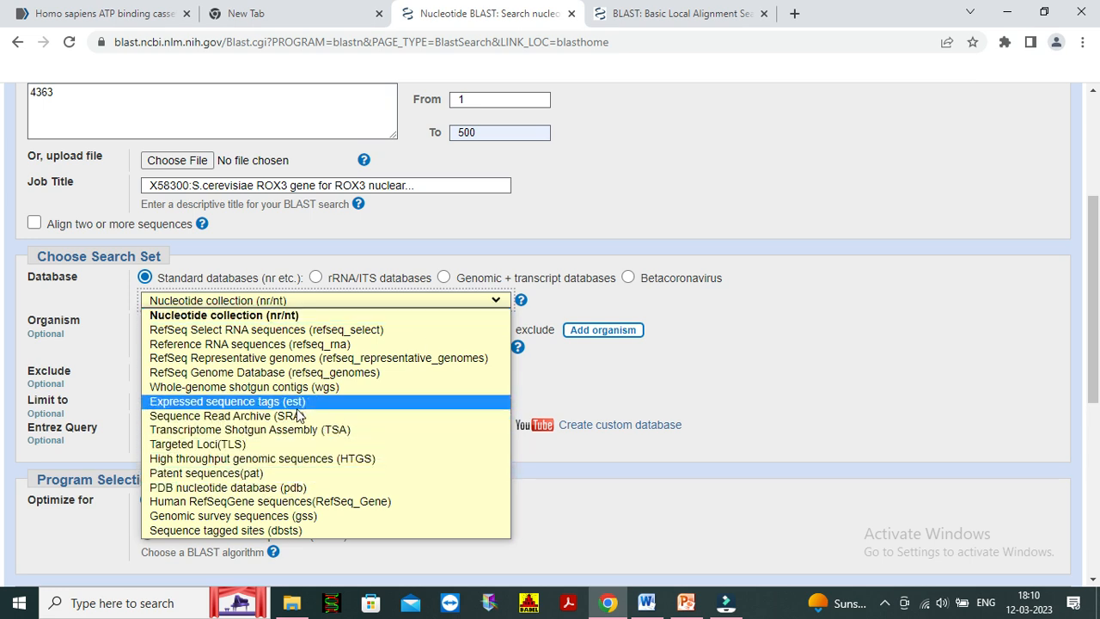
pyautogui.click(565, 372)
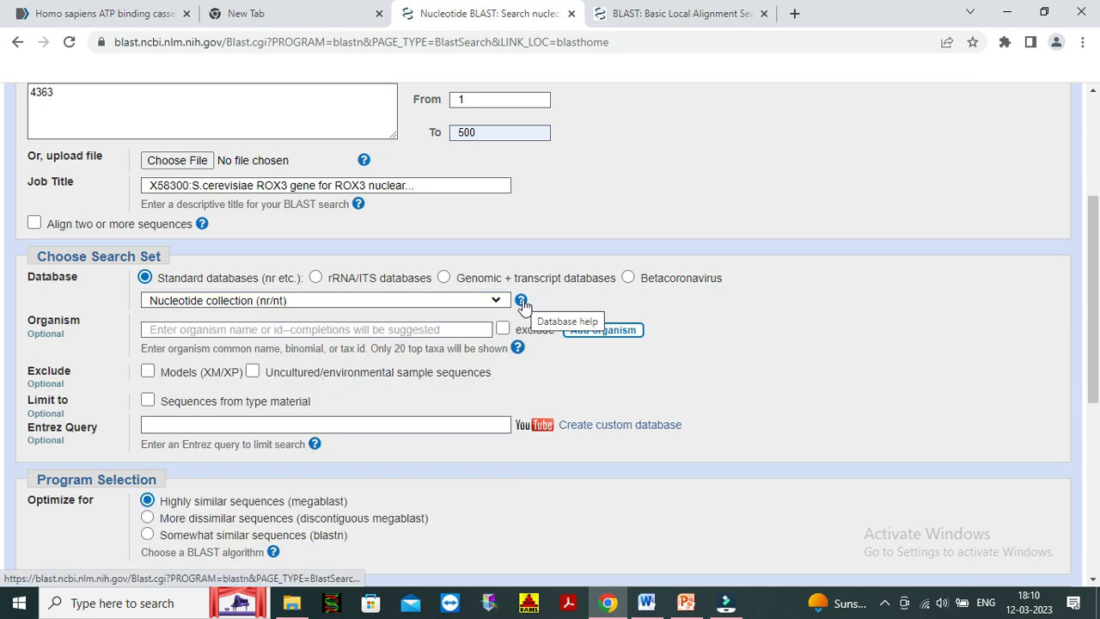
pyautogui.click(522, 303)
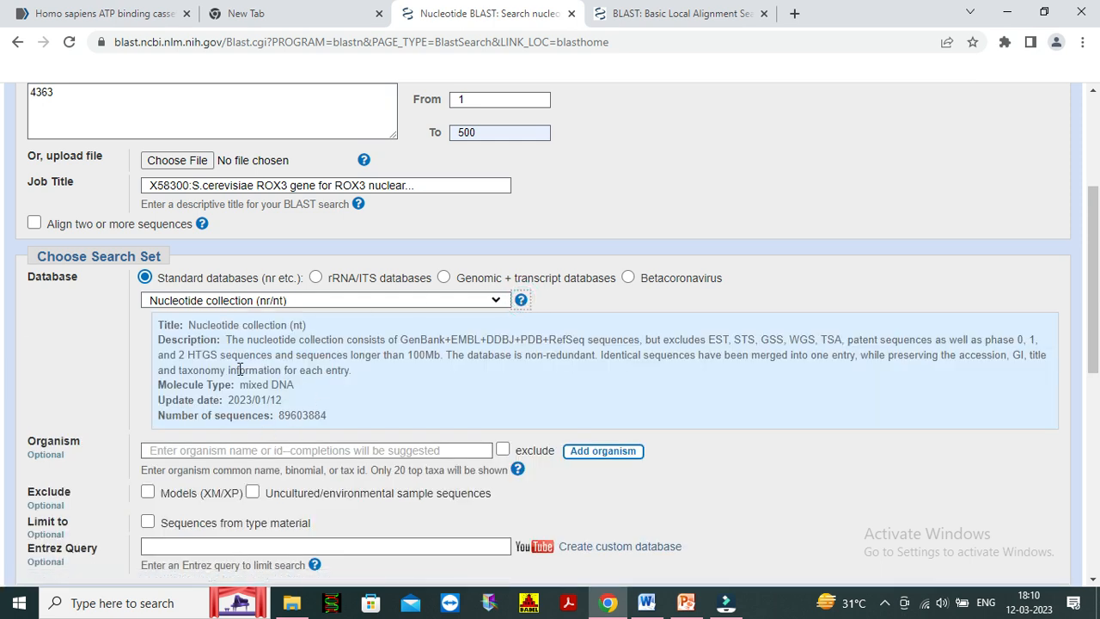
pyautogui.click(141, 404)
pyautogui.click(521, 299)
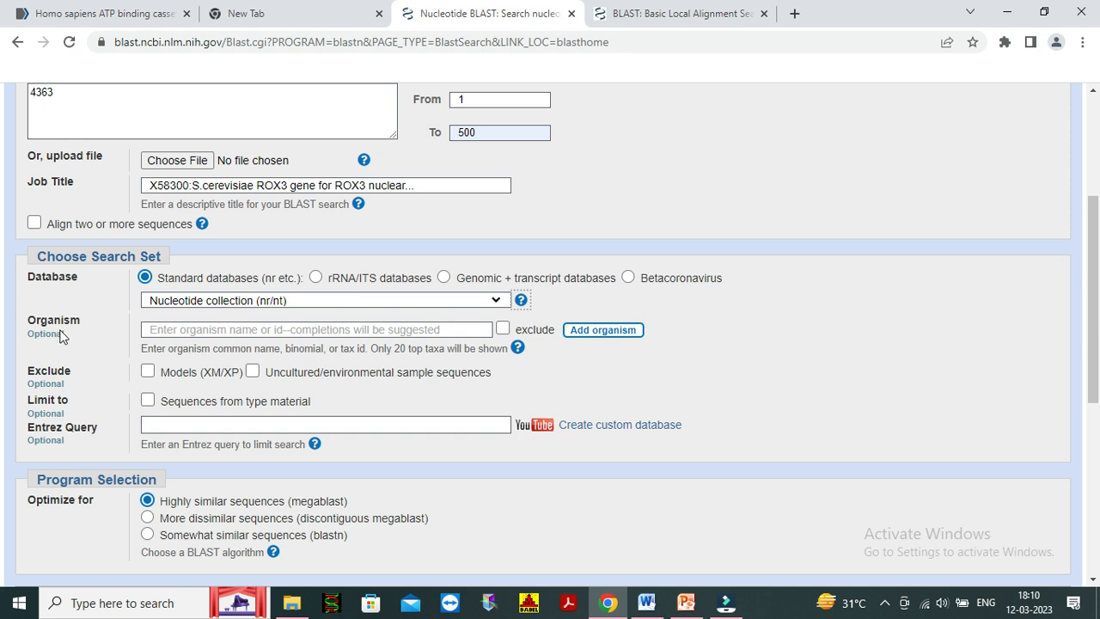
pyautogui.click(171, 330)
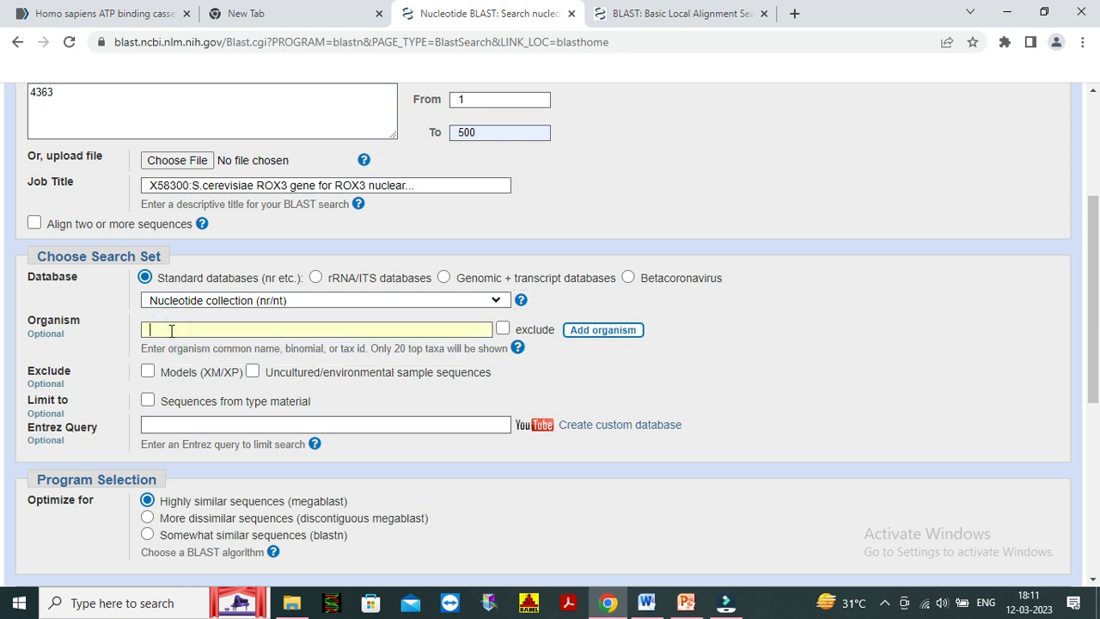
pyautogui.write('h')
pyautogui.press('BackSpace')
pyautogui.write('sach')
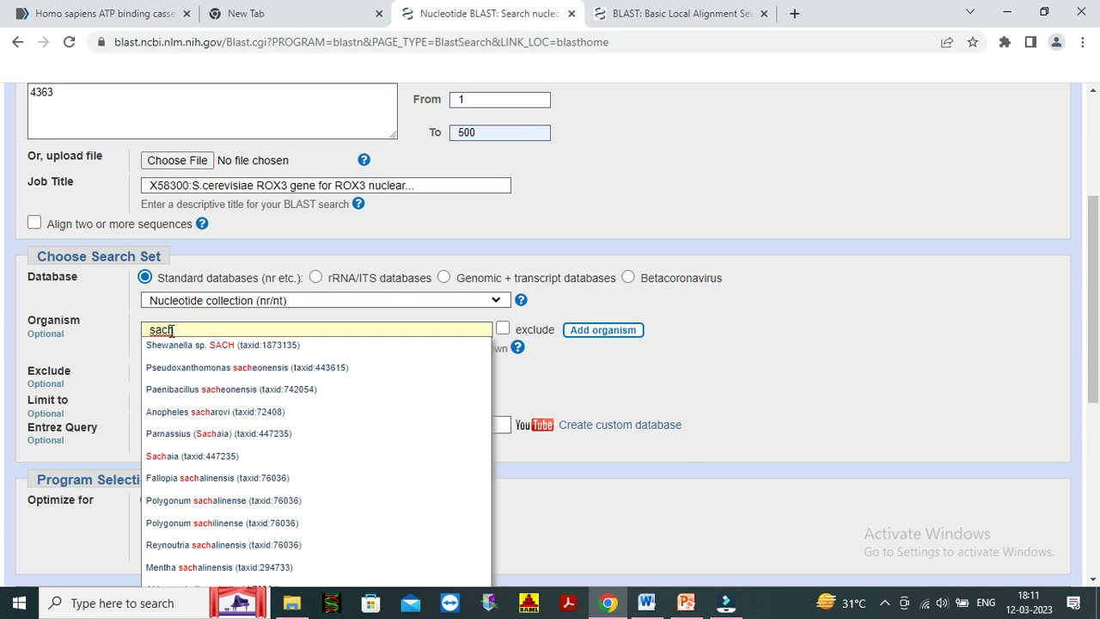
pyautogui.press('BackSpace')
pyautogui.write('h')
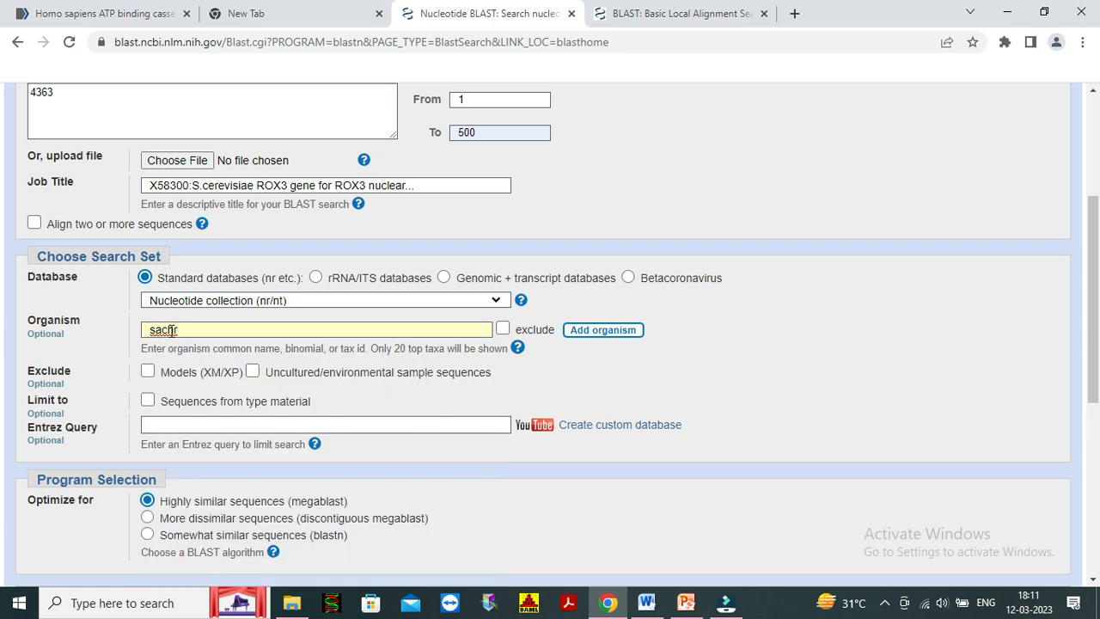
pyautogui.press('BackSpace')
pyautogui.press('BackSpace')
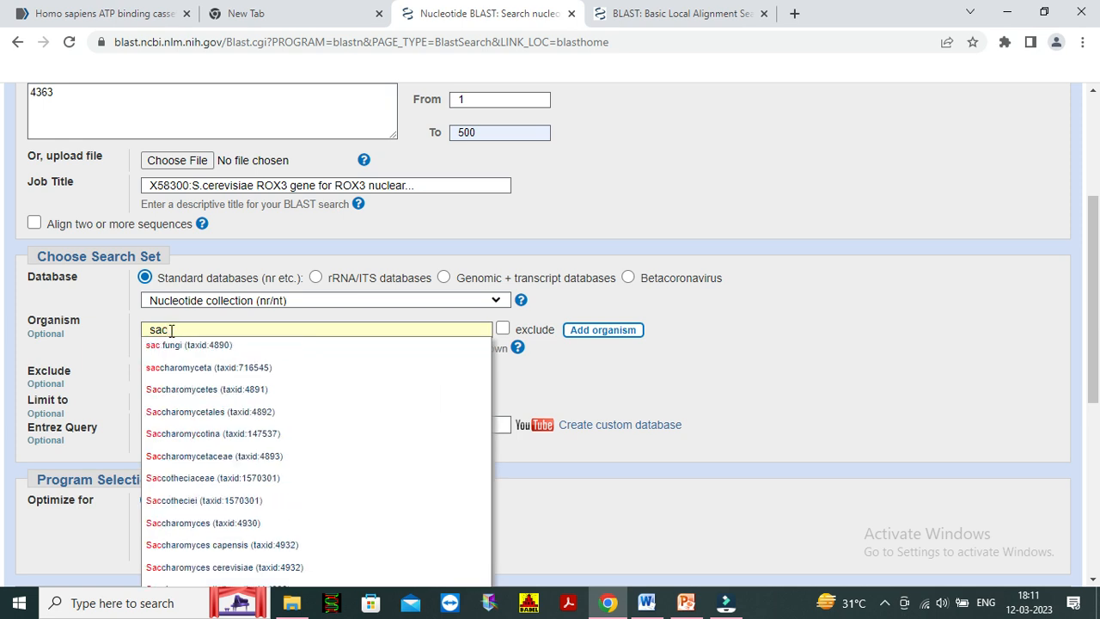
pyautogui.press('BackSpace')
pyautogui.press('BackSpace')
pyautogui.press('BackSpace')
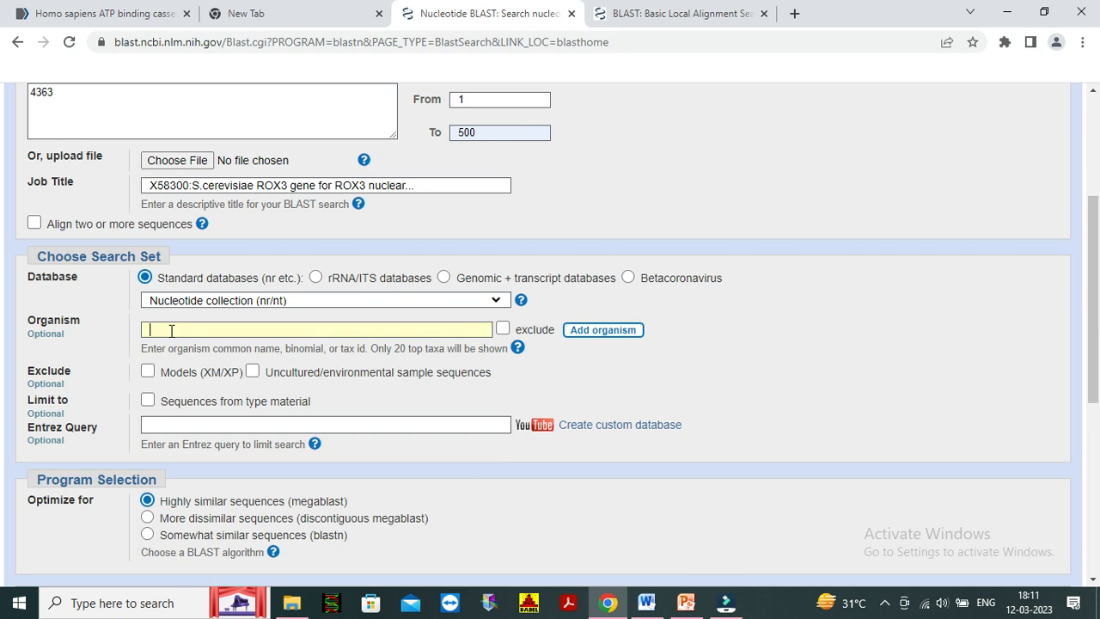
# Search organisms for "cerevi" and limit the search set to Saccharomyces cerevisiae (taxid:4932).
pyautogui.write('cere')
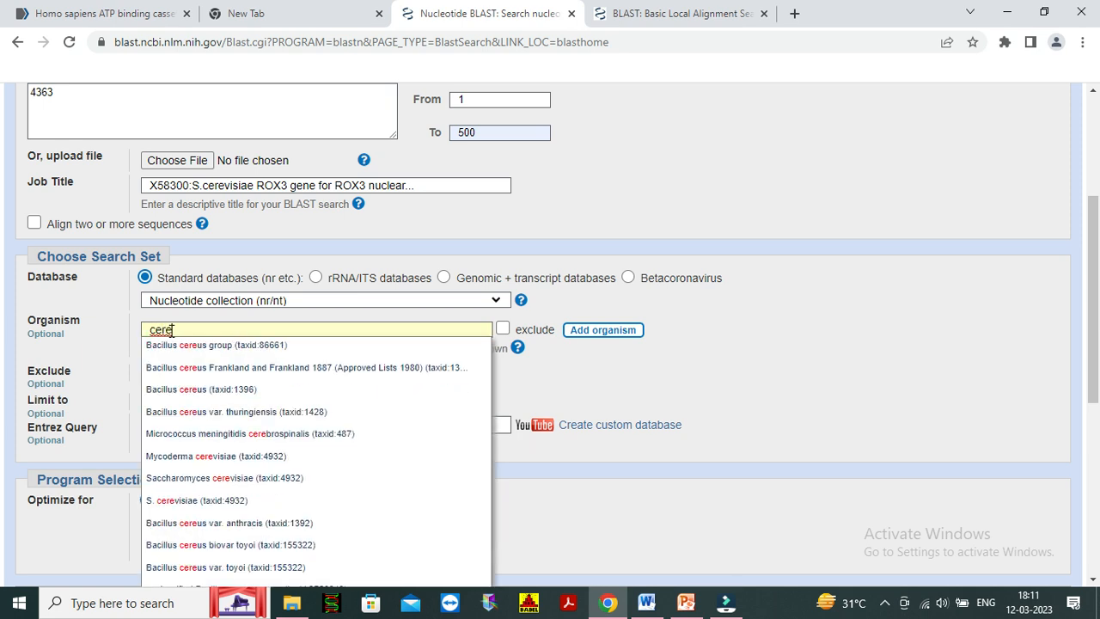
pyautogui.write('v')
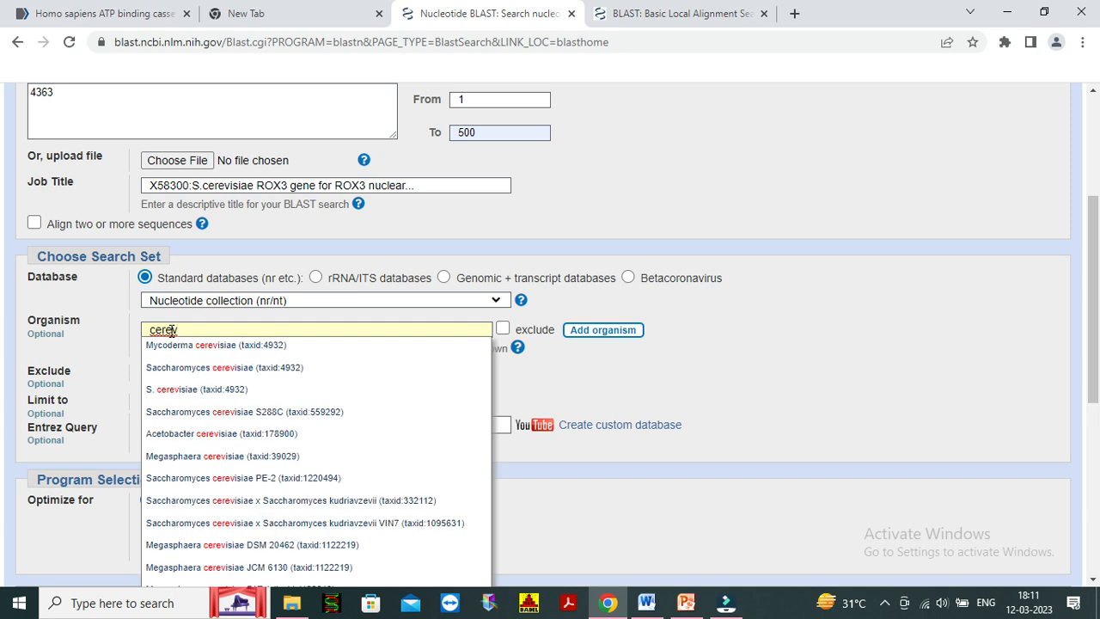
pyautogui.write('i')
pyautogui.click(195, 370)
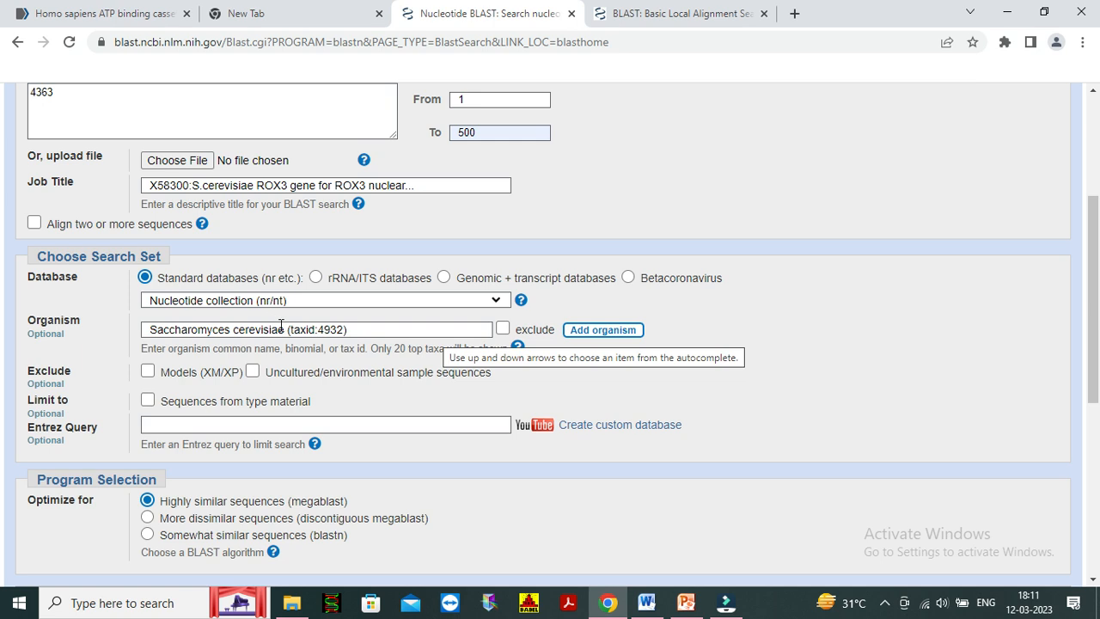
# Clear the organism entry so the search set has no organism limit.
pyautogui.click(353, 329)
pyautogui.press('BackSpace')
pyautogui.press('BackSpace')
pyautogui.press('BackSpace')
pyautogui.press('BackSpace')
pyautogui.press('BackSpace')
pyautogui.press('BackSpace')
pyautogui.press('BackSpace')
pyautogui.press('BackSpace')
pyautogui.press('BackSpace')
pyautogui.press('BackSpace')
pyautogui.press('BackSpace')
pyautogui.press('BackSpace')
pyautogui.press('BackSpace')
pyautogui.press('BackSpace')
pyautogui.press('BackSpace')
pyautogui.press('BackSpace')
pyautogui.press('BackSpace')
pyautogui.press('BackSpace')
pyautogui.press('BackSpace')
pyautogui.press('BackSpace')
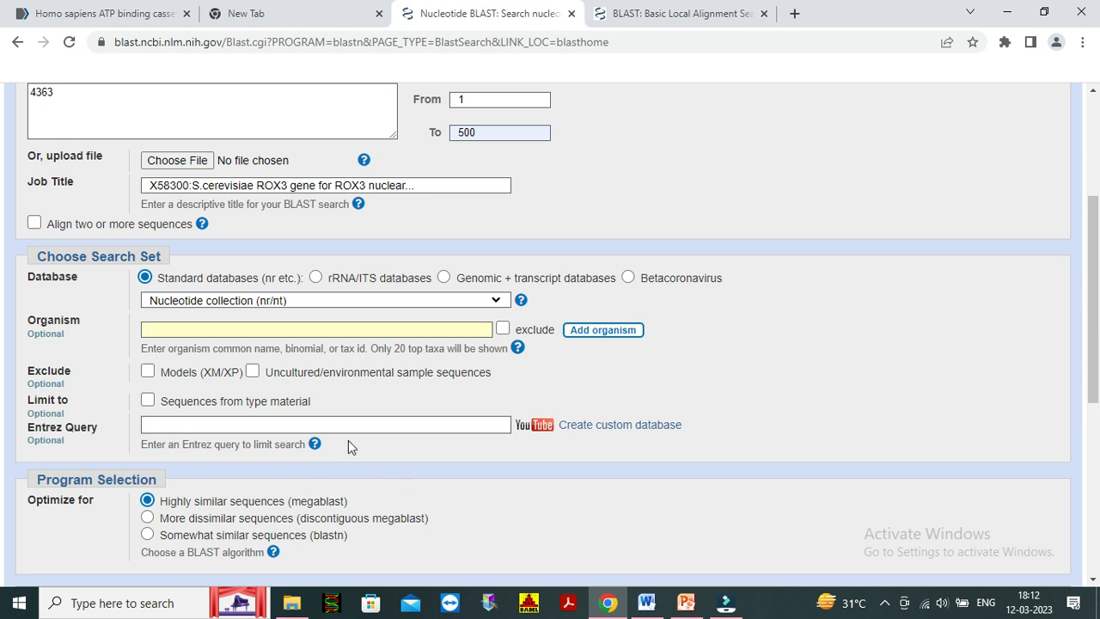
# Review the nucleotide program options, switch to the blastp form, and examine its algorithm choices.
pyautogui.scroll(-2, 477, 462)
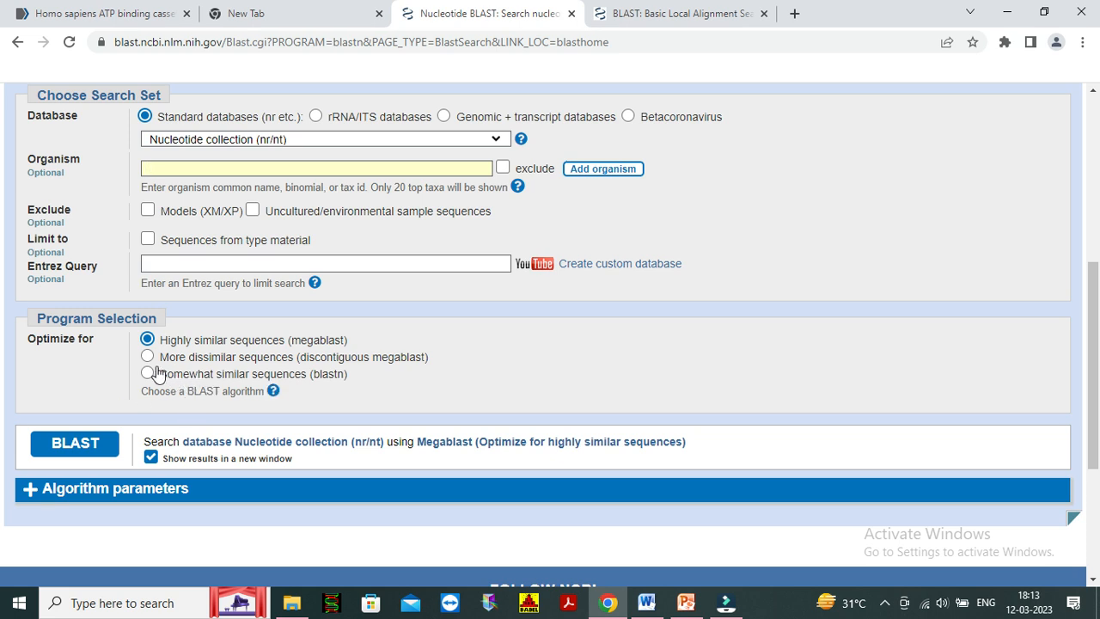
pyautogui.scroll(5, 409, 370)
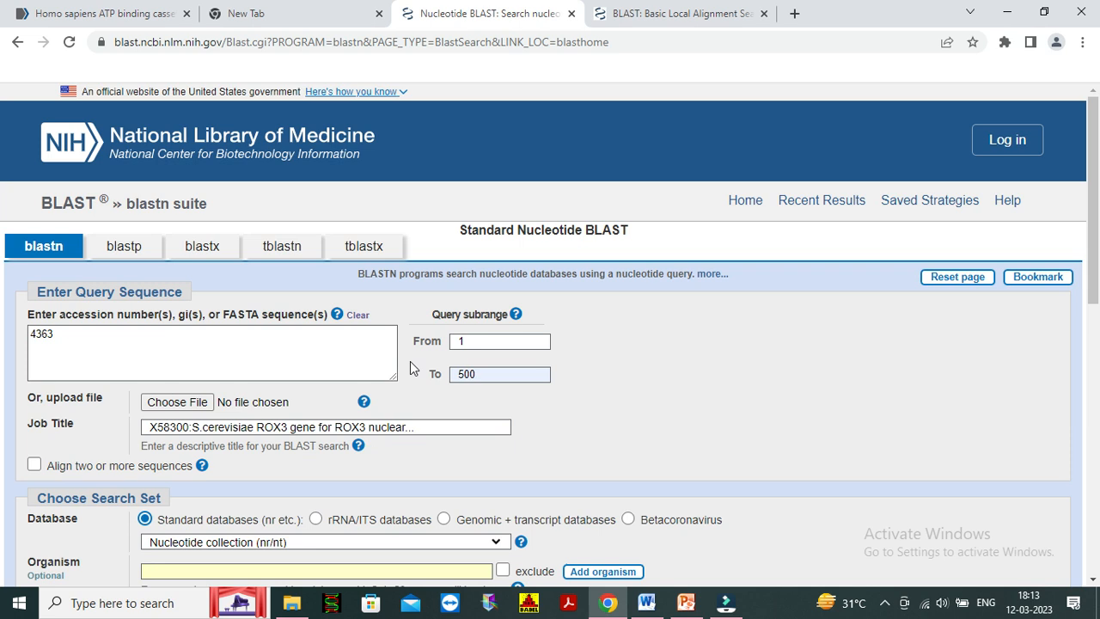
pyautogui.click(120, 251)
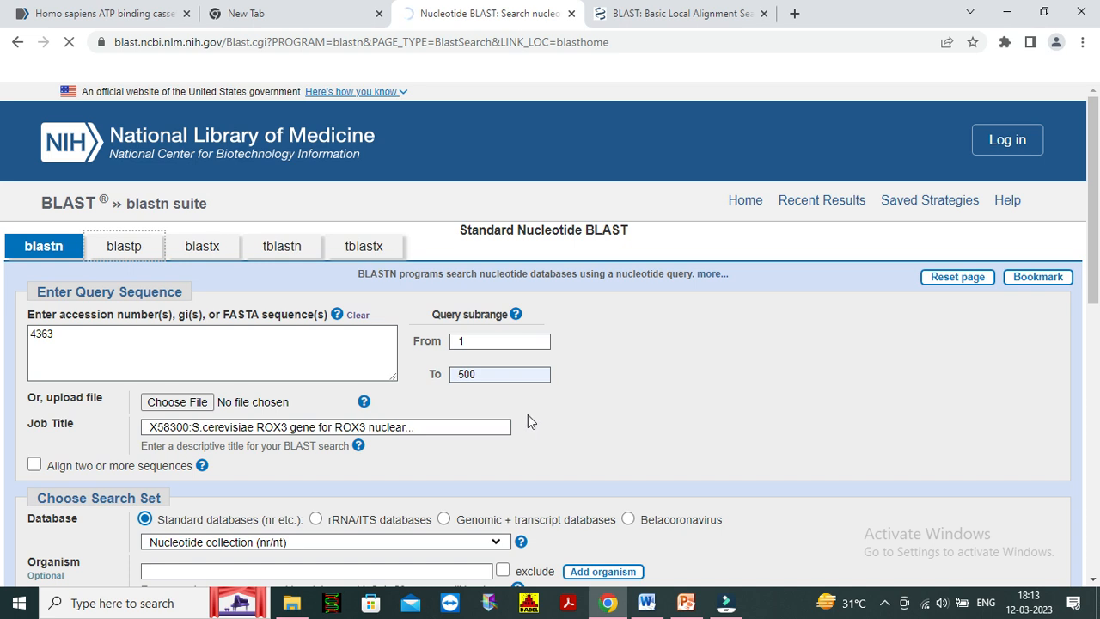
pyautogui.scroll(-10, 481, 433)
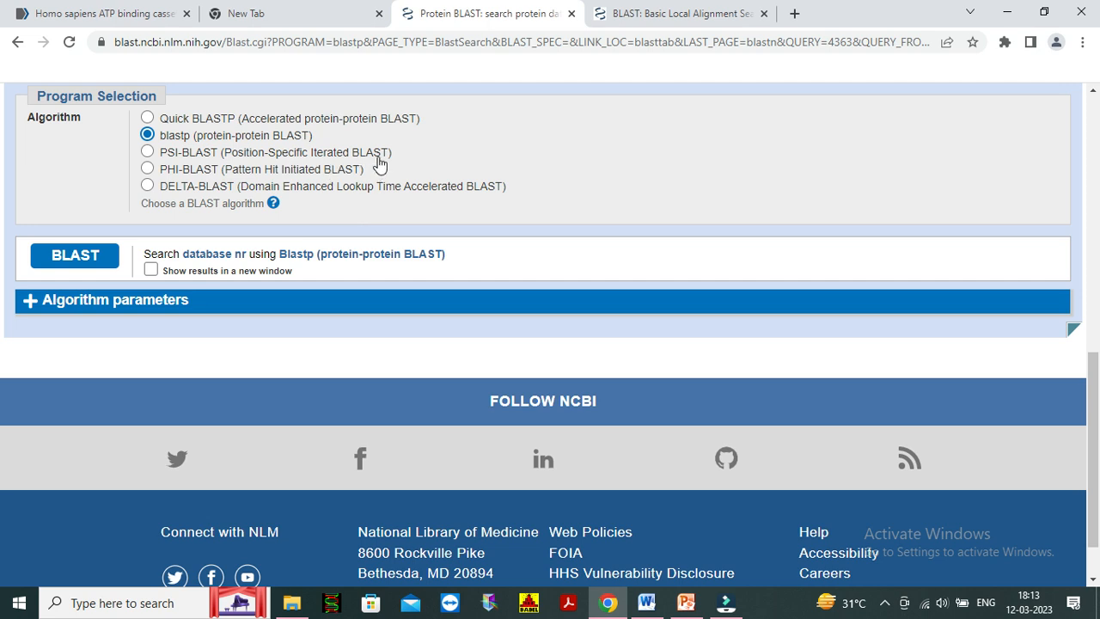
# Expand the blastp algorithm parameters, check the max target sequences options, and enable showing results in a new window.
pyautogui.click(32, 305)
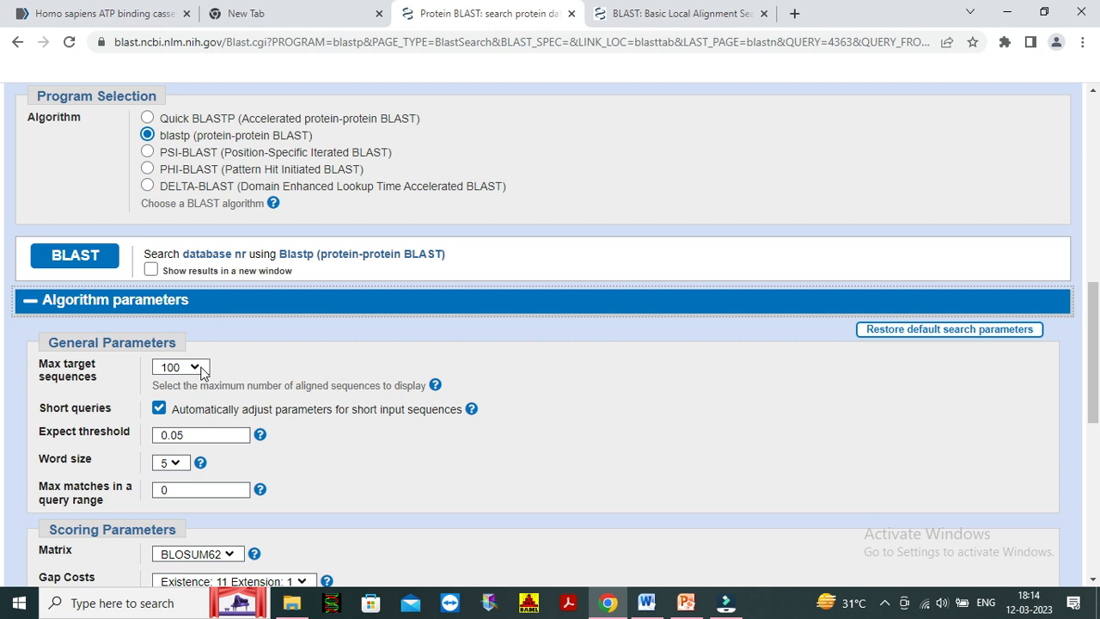
pyautogui.click(198, 369)
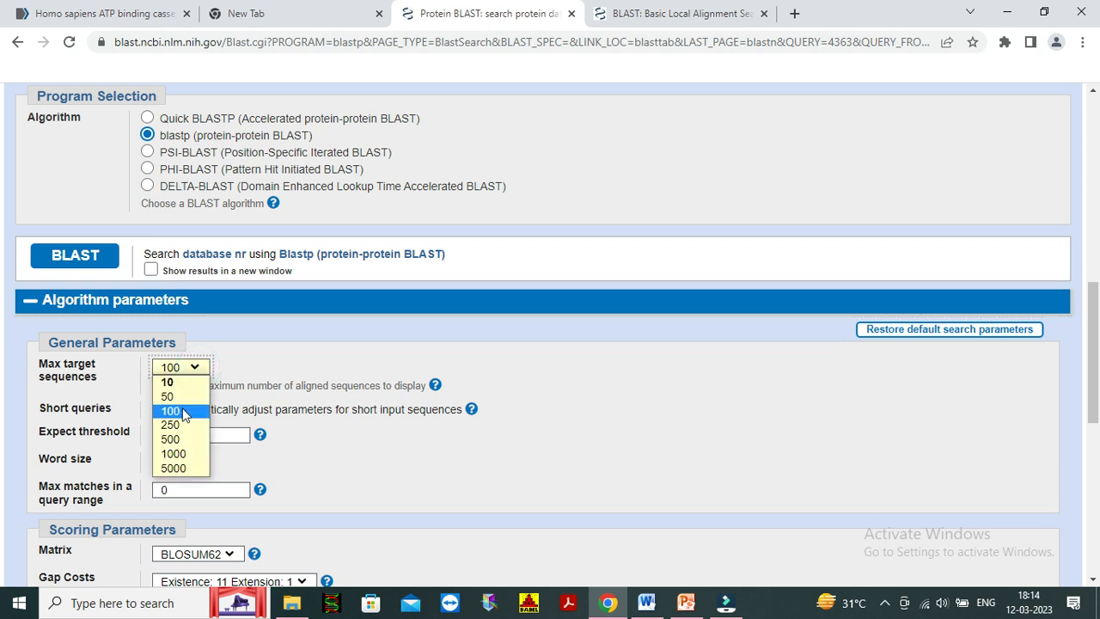
pyautogui.click(251, 360)
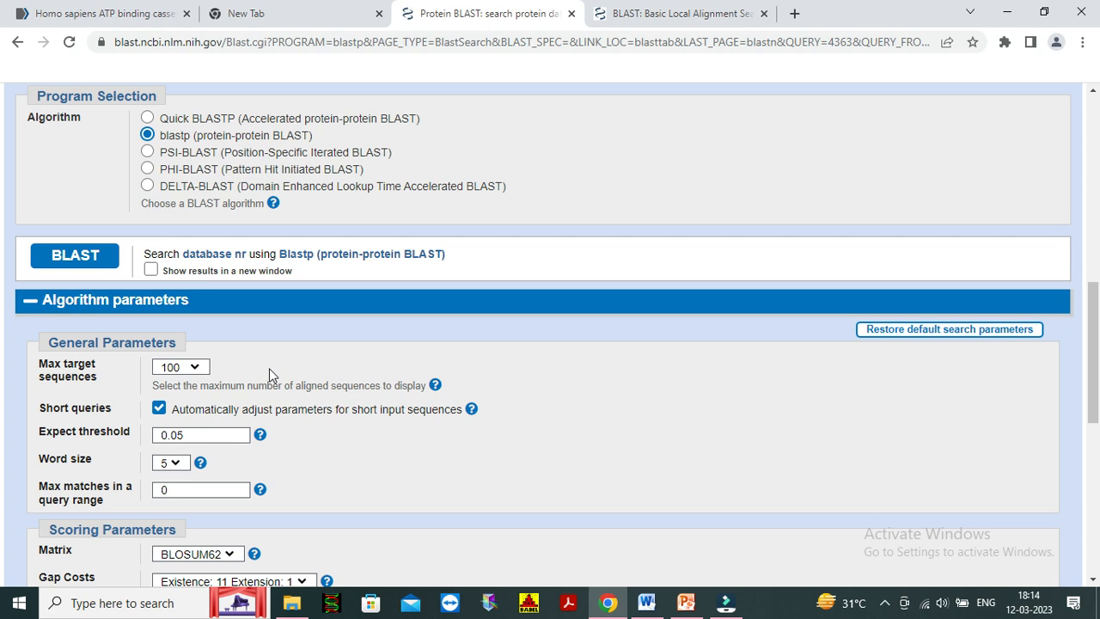
pyautogui.click(151, 272)
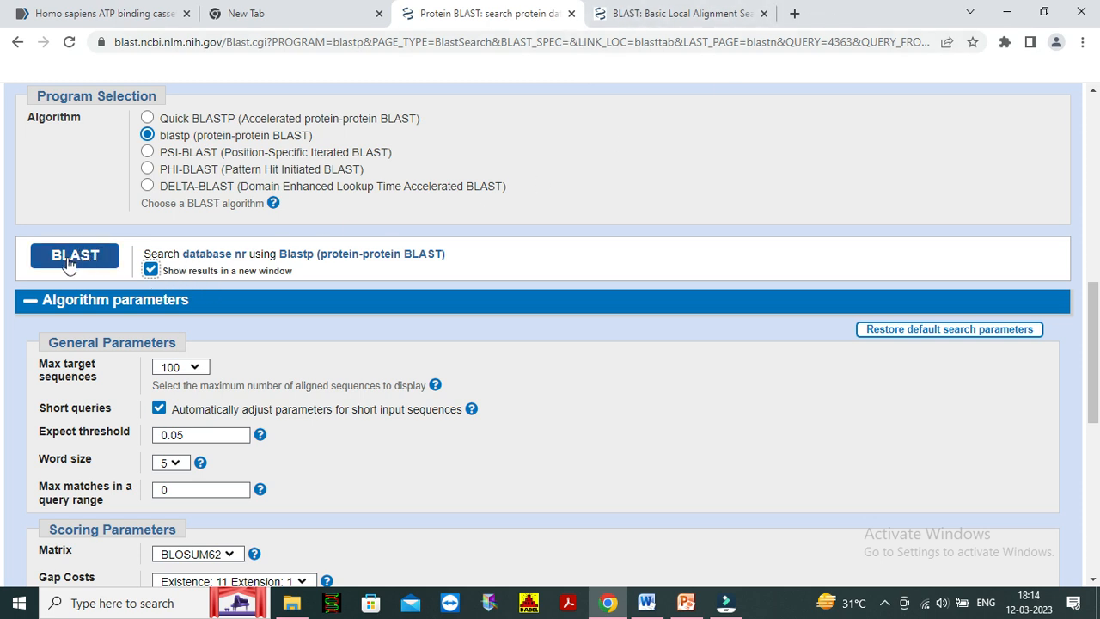
# Return to the blastn form and run the megablast search for query 4363.
pyautogui.scroll(7, 361, 232)
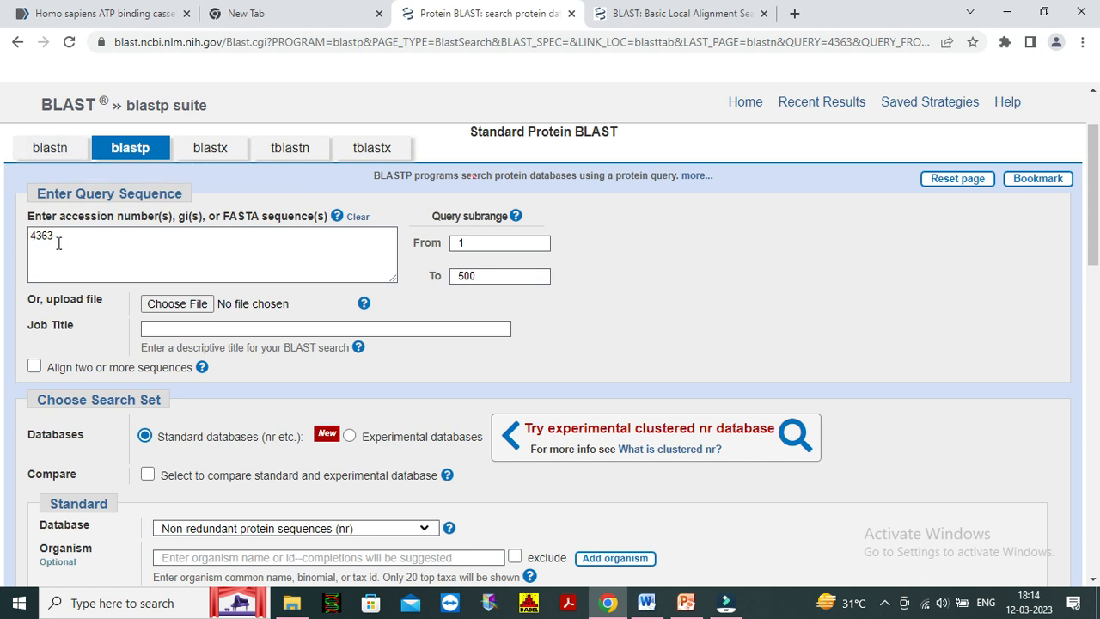
pyautogui.click(43, 150)
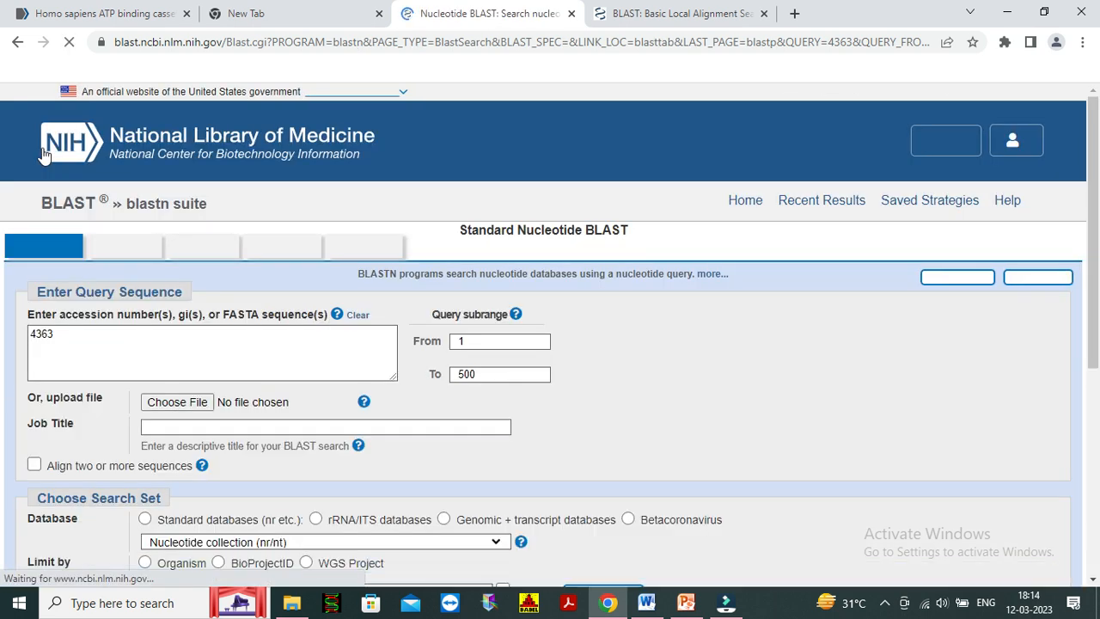
pyautogui.scroll(-10, 233, 375)
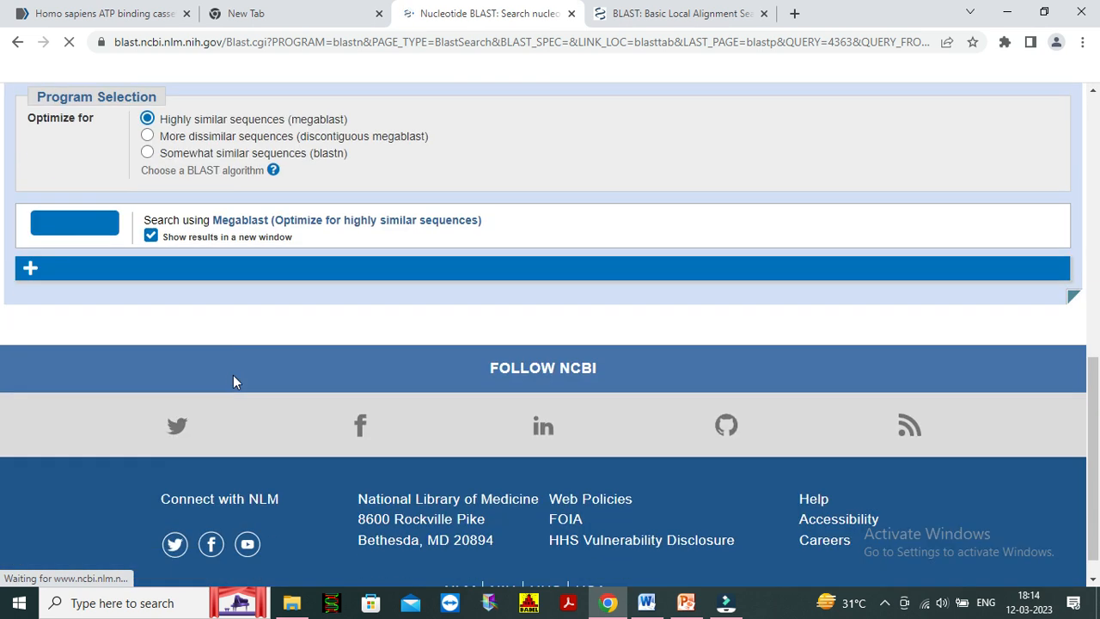
pyautogui.click(73, 192)
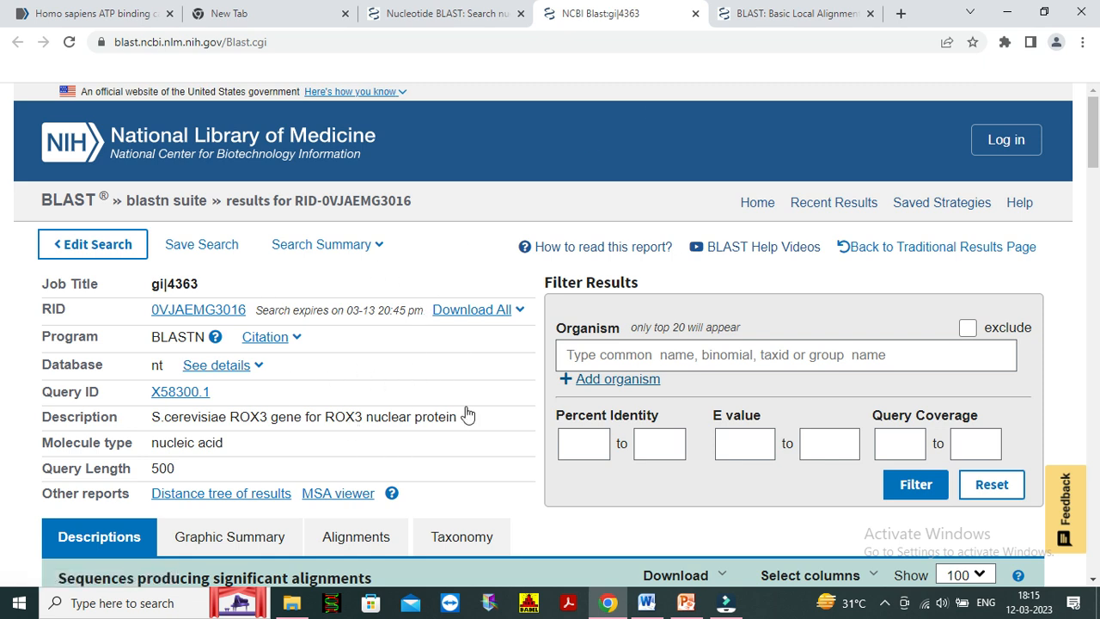
# Examine the BLAST results summary and the list of sequences producing significant alignments.
pyautogui.scroll(-2, 423, 391)
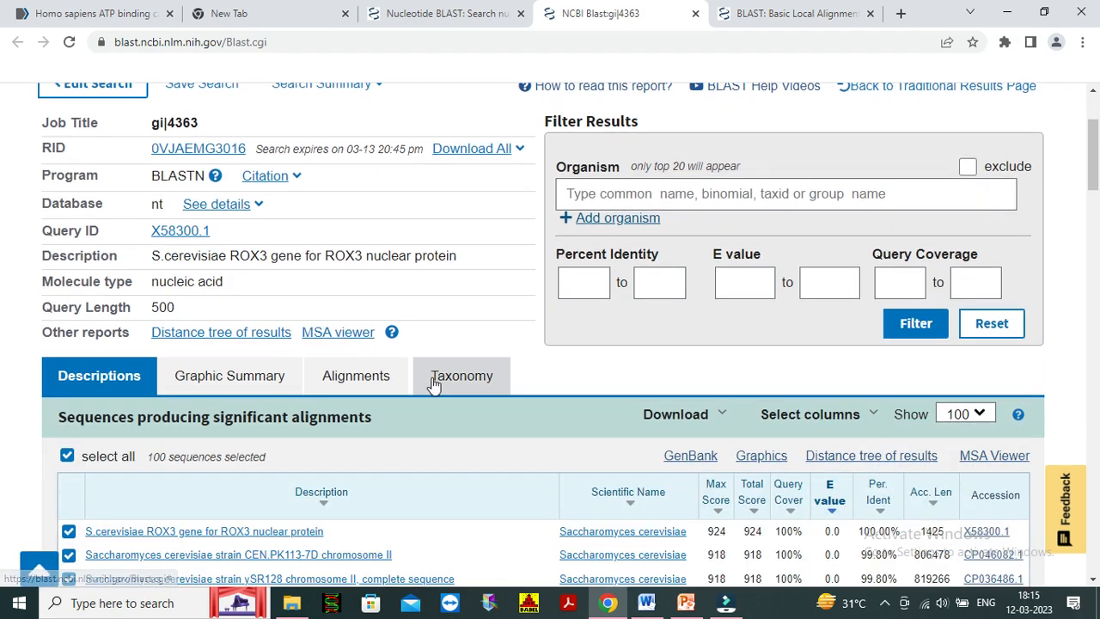
pyautogui.scroll(-2, 430, 387)
pyautogui.scroll(-15, 434, 384)
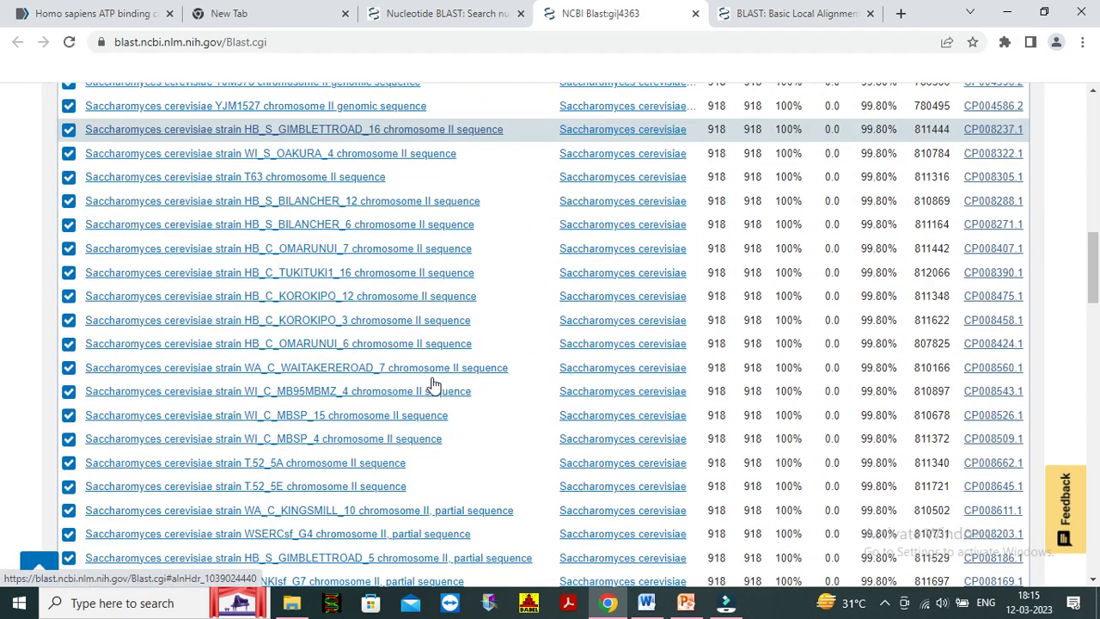
pyautogui.scroll(20, 434, 384)
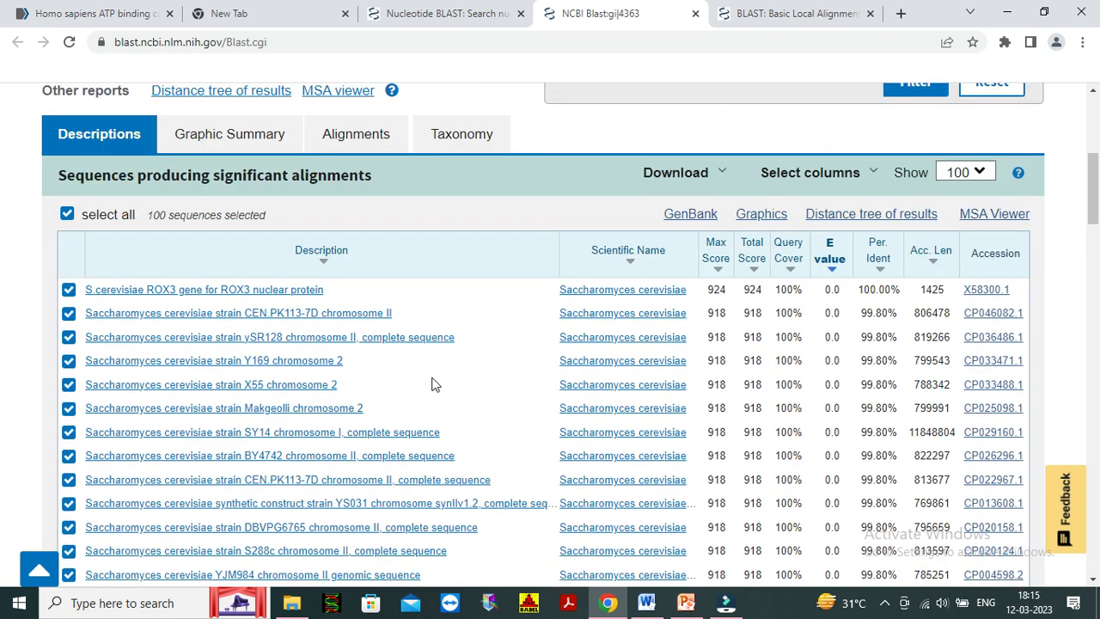